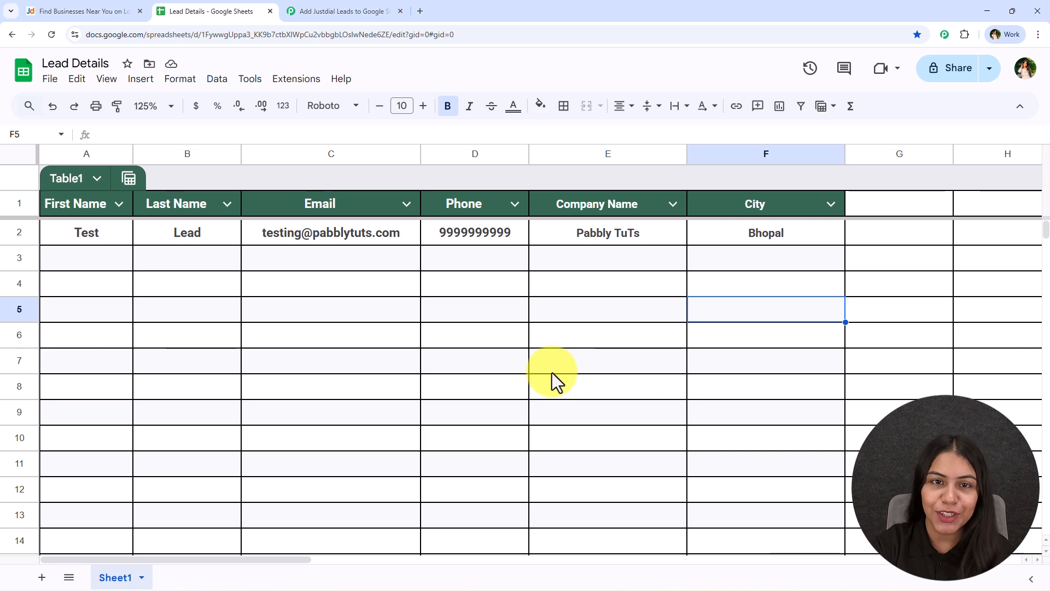
Switch to the Pabbly Connect workflow and set its trigger to the Justdial app with the New Leads event.
{"action": "left_click", "coordinate": [327, 9]}
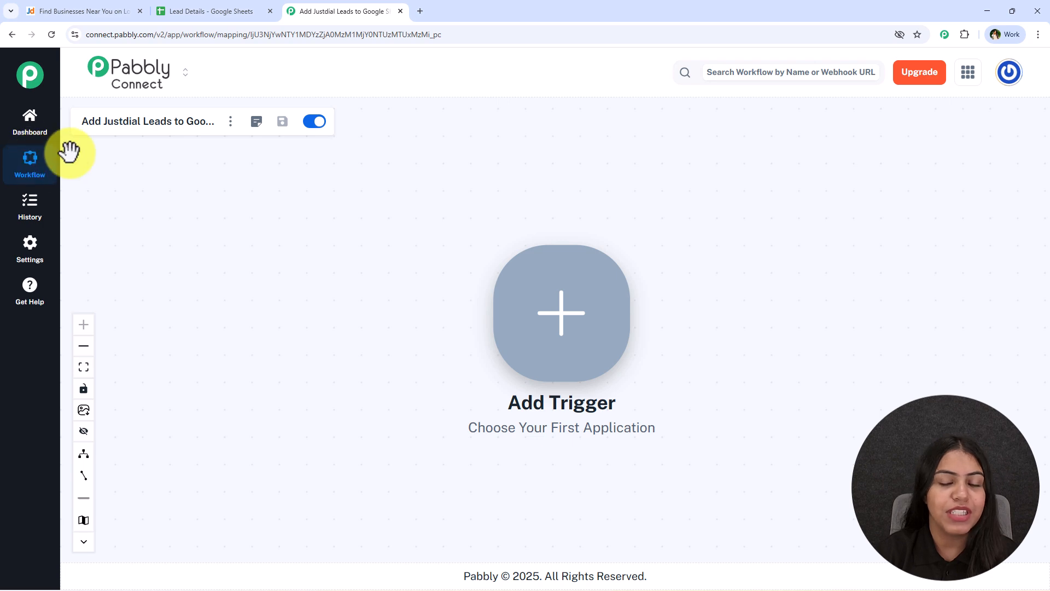
{"action": "left_click_drag", "start_coordinate": [719, 337], "coordinate": [448, 292]}
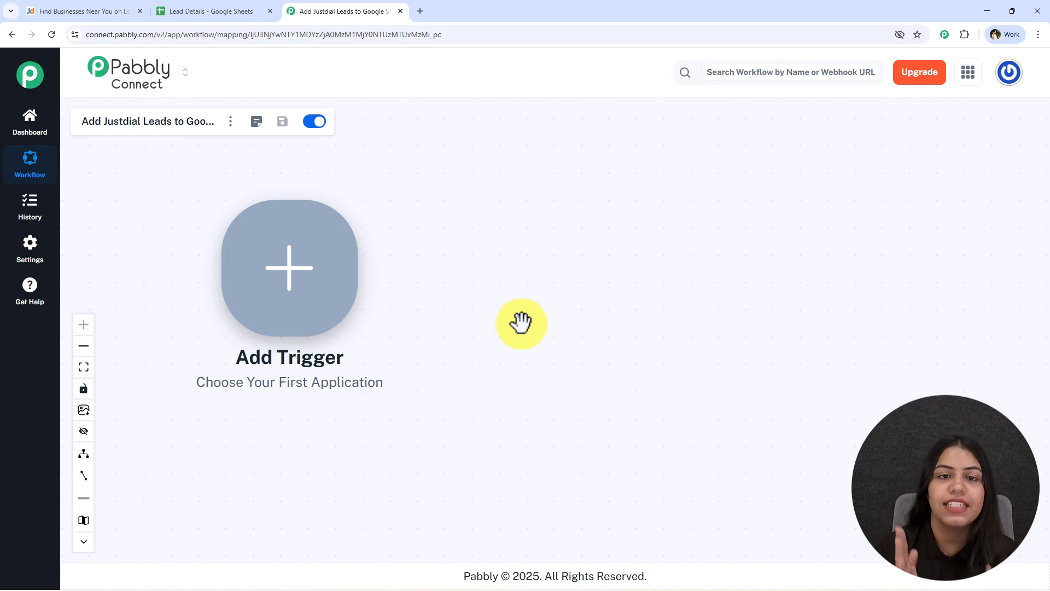
{"action": "left_click", "coordinate": [321, 325]}
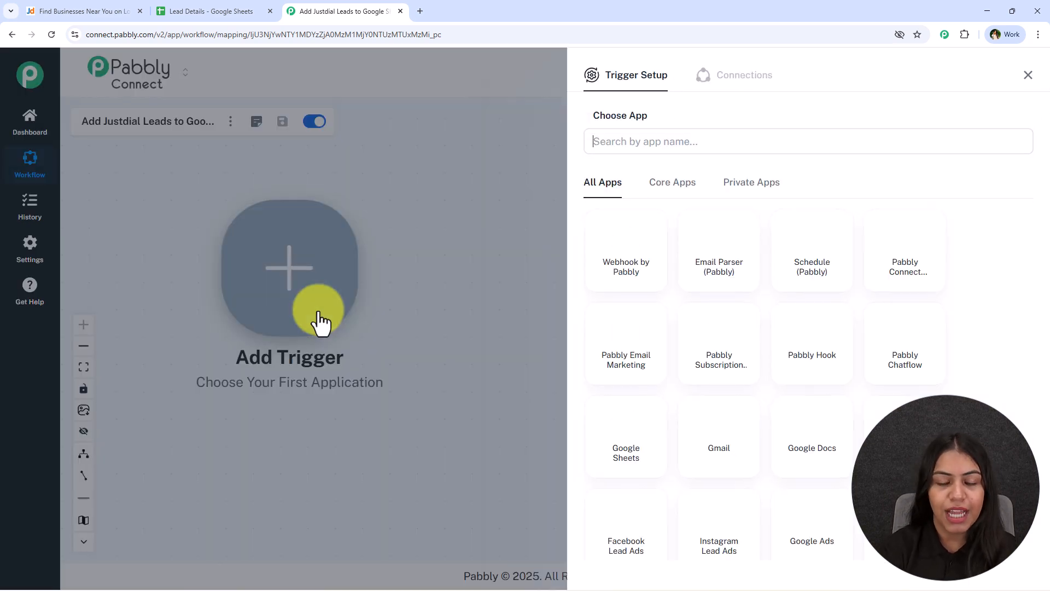
{"action": "type", "text": "Justd"}
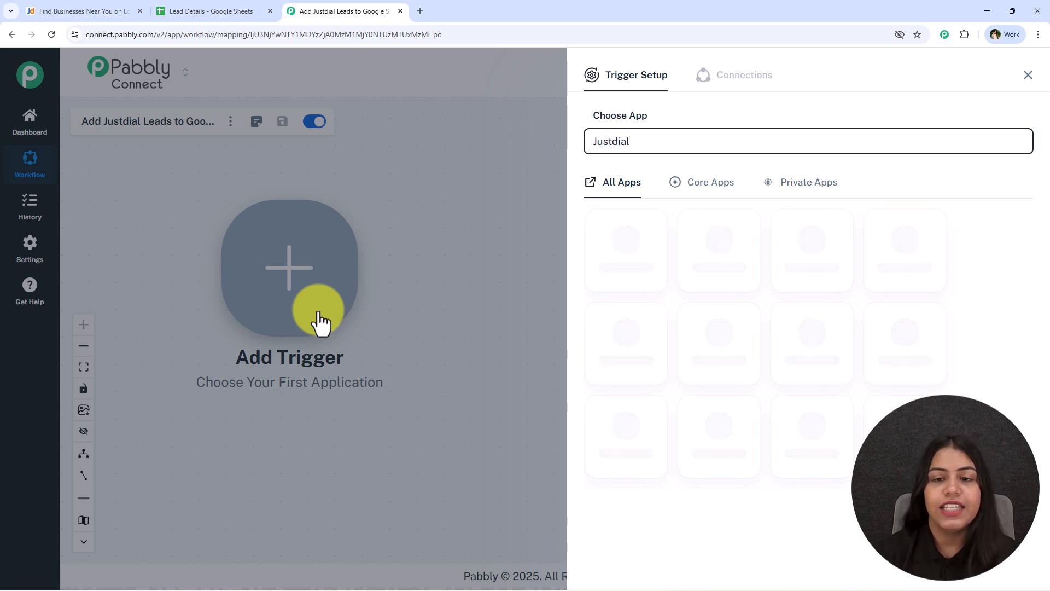
{"action": "type", "text": "ial"}
{"action": "left_click", "coordinate": [609, 280]}
{"action": "left_click", "coordinate": [626, 213]}
{"action": "left_click", "coordinate": [760, 234]}
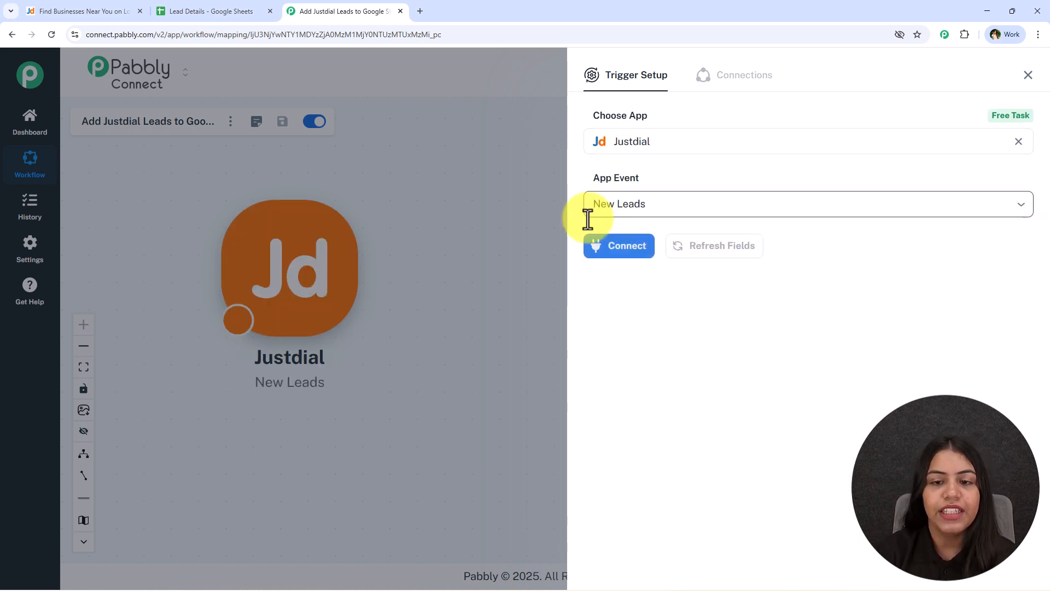
Connect the Justdial trigger and copy its webhook URL while capturing the webhook response, reading the instructions for sharing the URL with Justdial.
{"action": "left_click", "coordinate": [595, 266]}
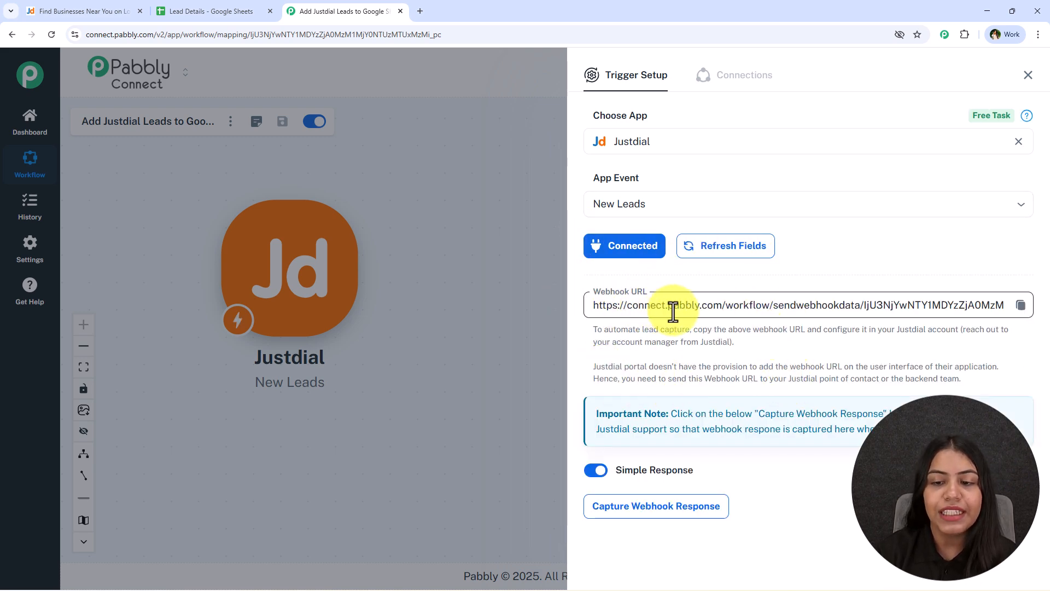
{"action": "left_click", "coordinate": [1021, 304]}
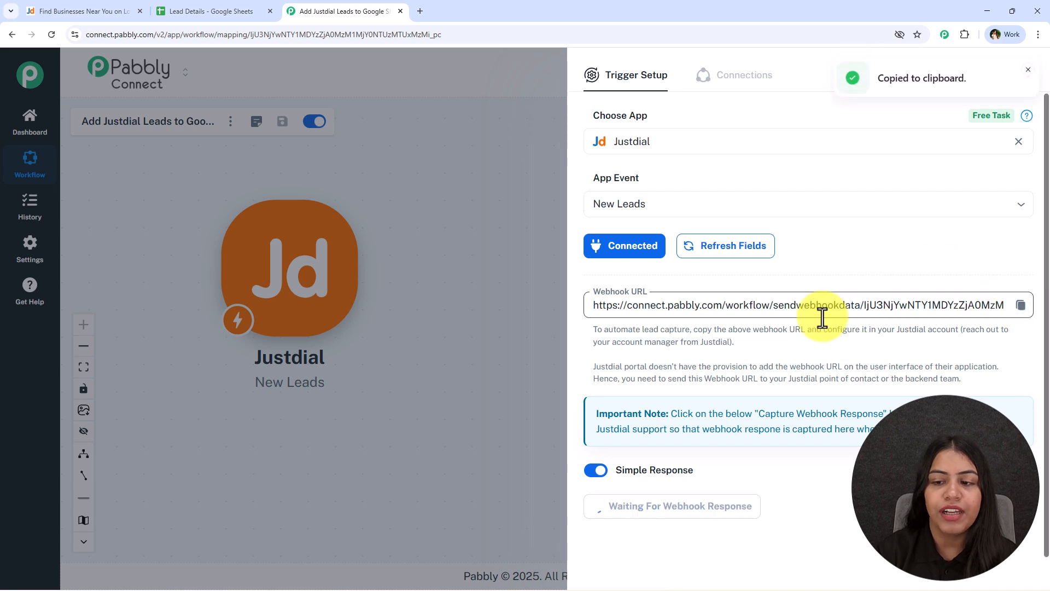
{"action": "left_click_drag", "start_coordinate": [821, 330], "coordinate": [995, 328]}
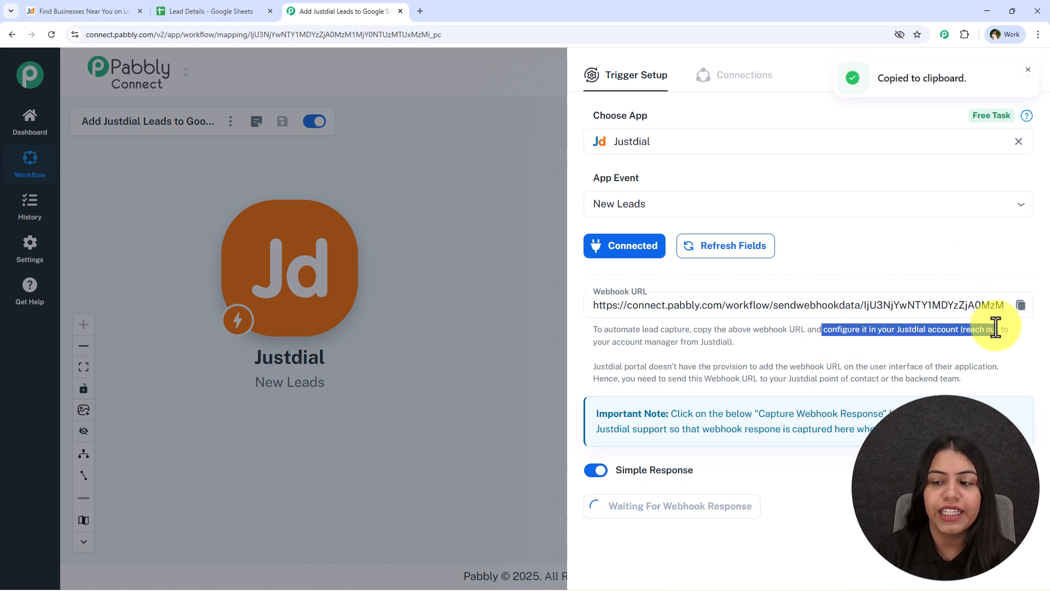
{"action": "left_click", "coordinate": [936, 343]}
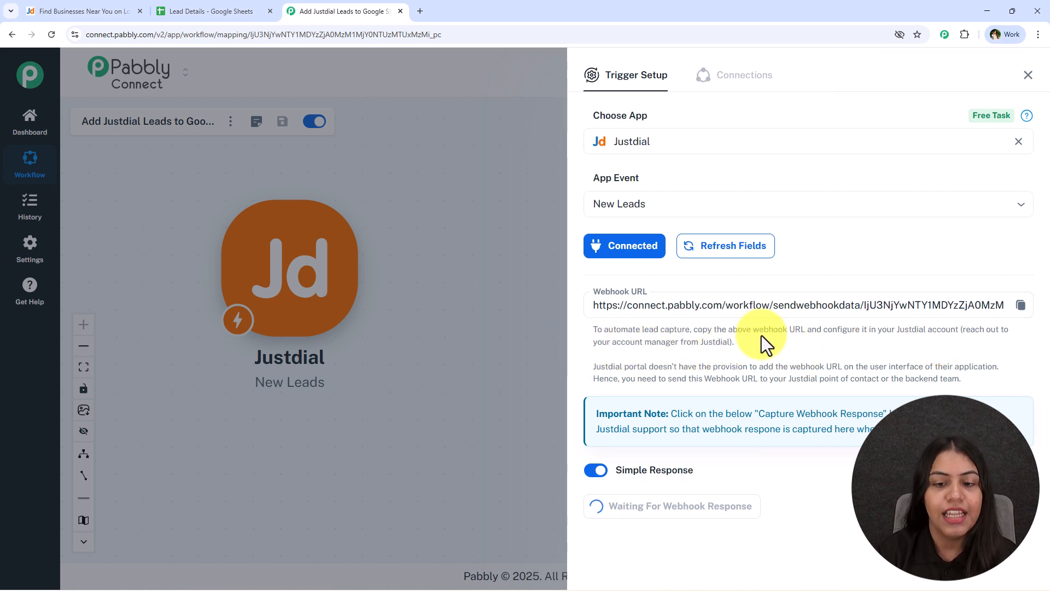
{"action": "left_click_drag", "start_coordinate": [593, 367], "coordinate": [995, 365]}
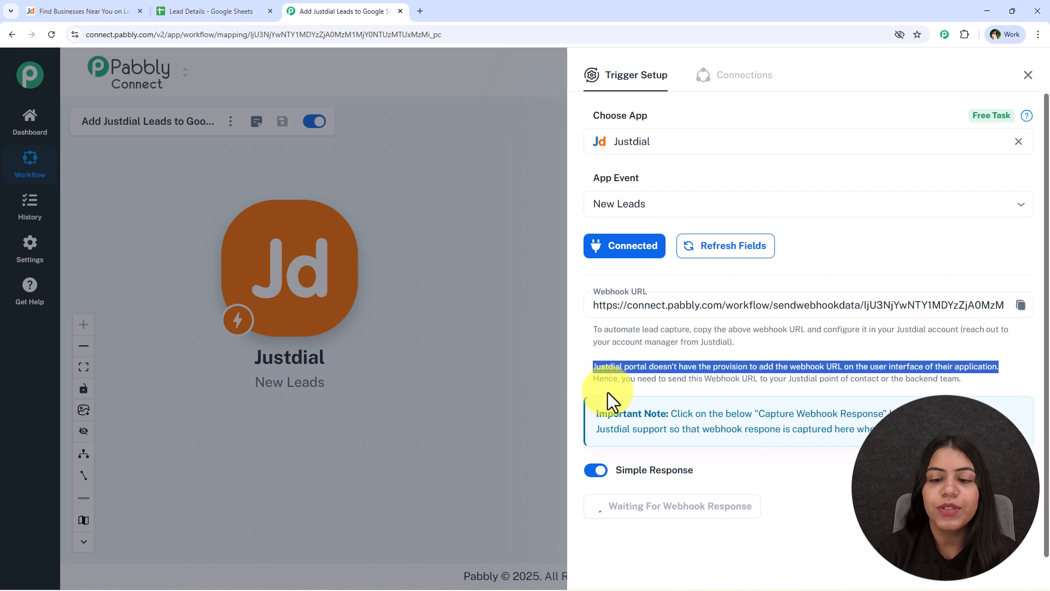
{"action": "left_click_drag", "start_coordinate": [592, 384], "coordinate": [970, 377]}
{"action": "left_click", "coordinate": [969, 376]}
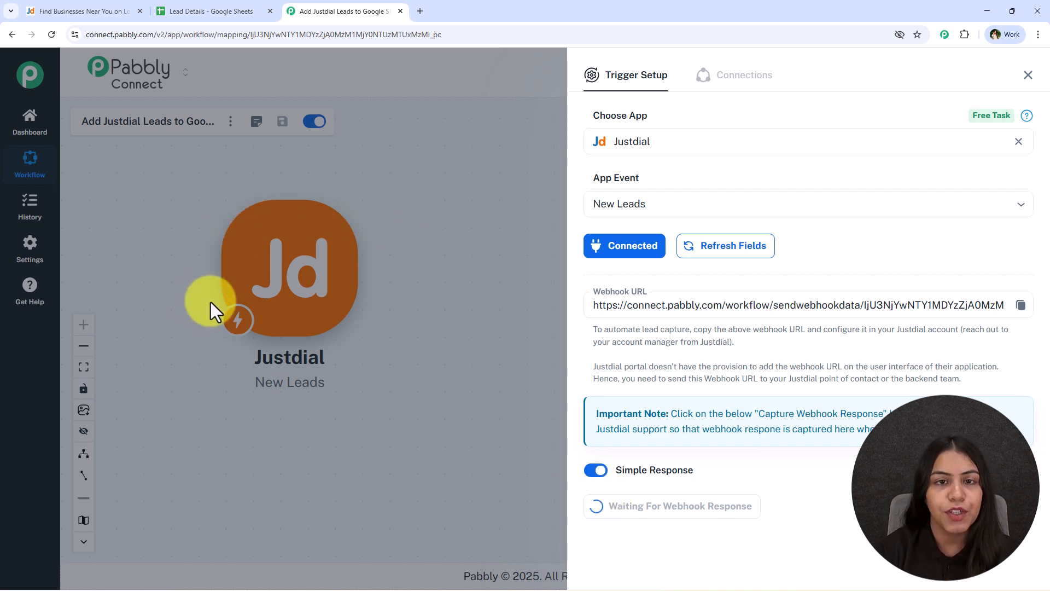
{"action": "left_click", "coordinate": [1021, 304]}
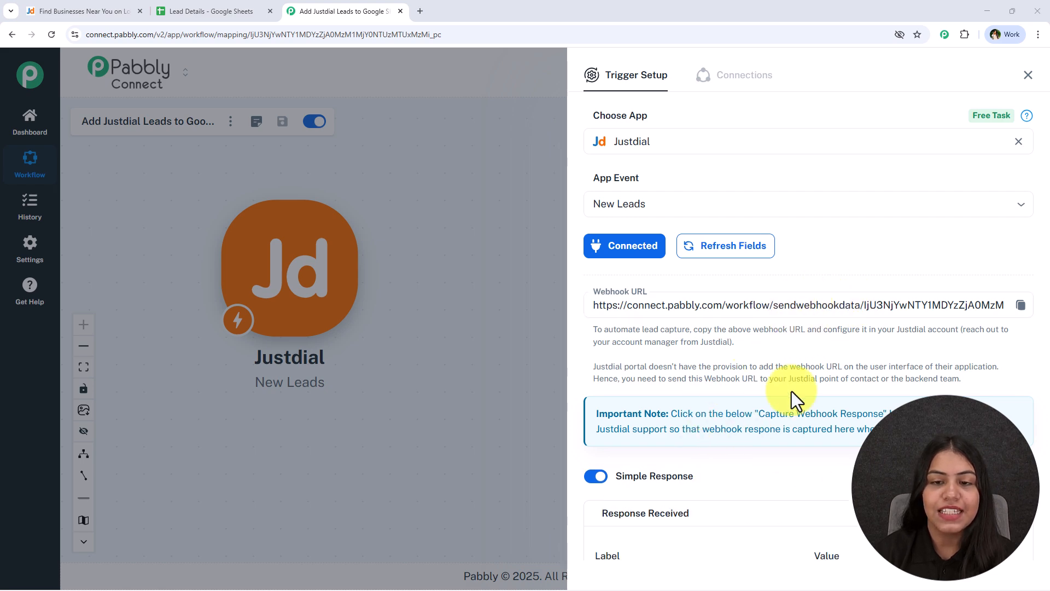
Review the captured Justdial lead fields, compare them with the Lead Details spreadsheet columns, and close the trigger setup.
{"action": "scroll", "coordinate": [804, 398], "scroll_direction": "down", "scroll_amount": 4}
{"action": "scroll", "coordinate": [771, 308], "scroll_direction": "down", "scroll_amount": 2}
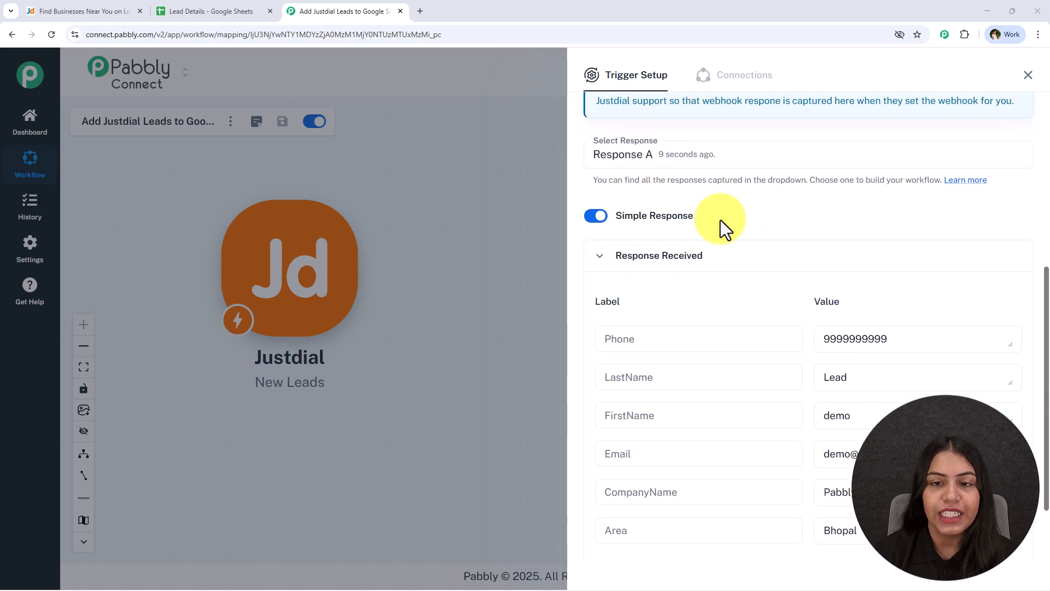
{"action": "left_click", "coordinate": [973, 414]}
{"action": "left_click", "coordinate": [1010, 349]}
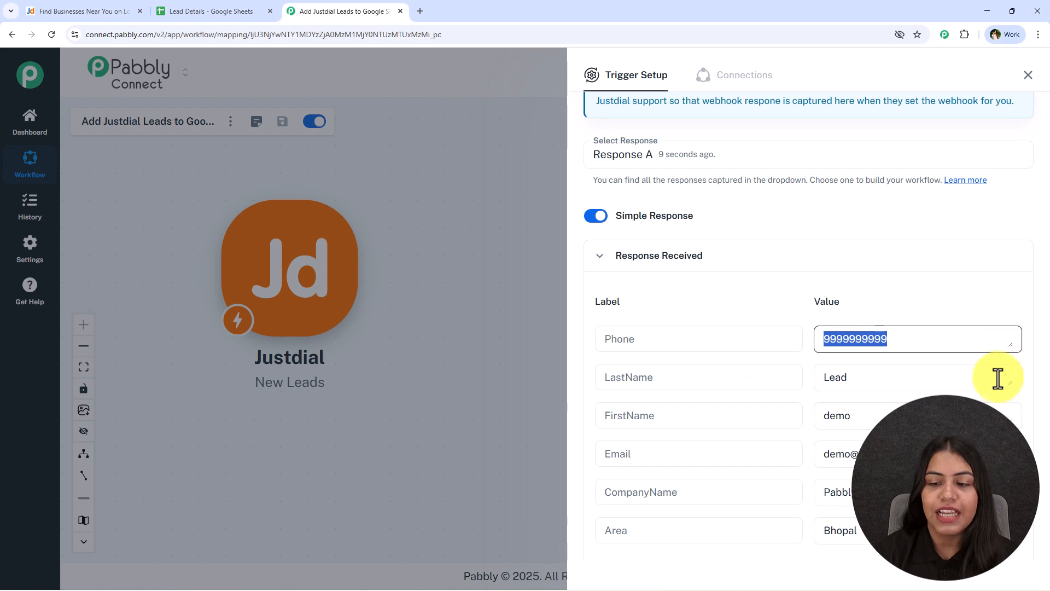
{"action": "scroll", "coordinate": [979, 361], "scroll_direction": "down", "scroll_amount": 2}
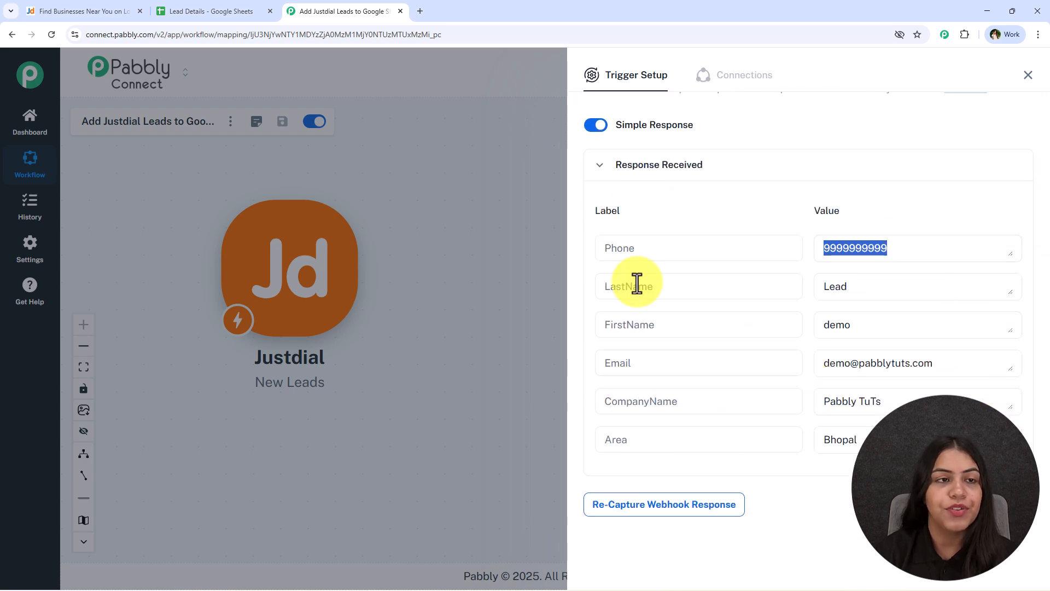
{"action": "left_click", "coordinate": [184, 10]}
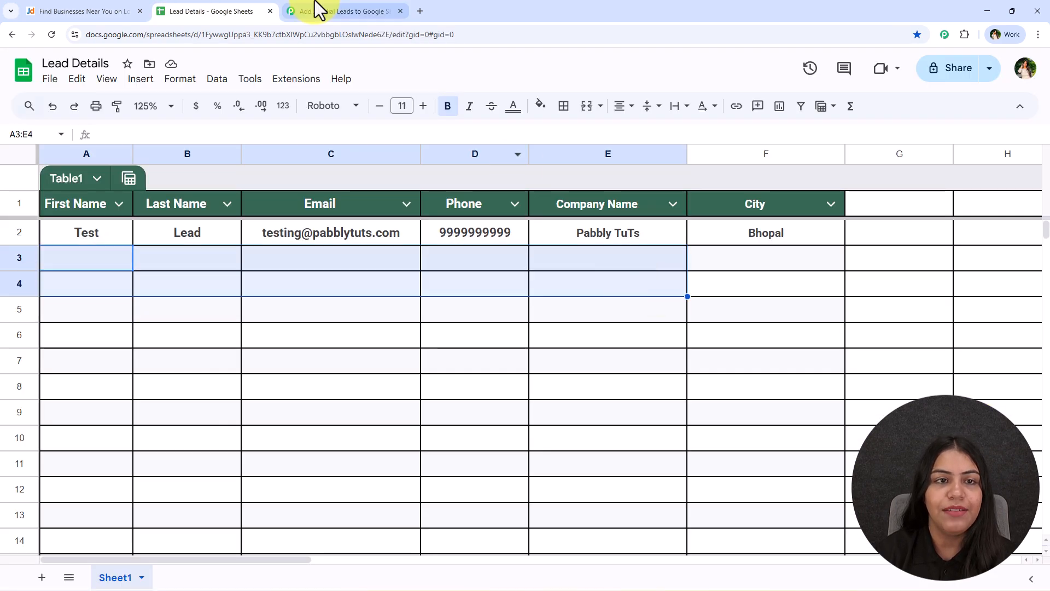
{"action": "left_click", "coordinate": [315, 10]}
{"action": "left_click", "coordinate": [1028, 75]}
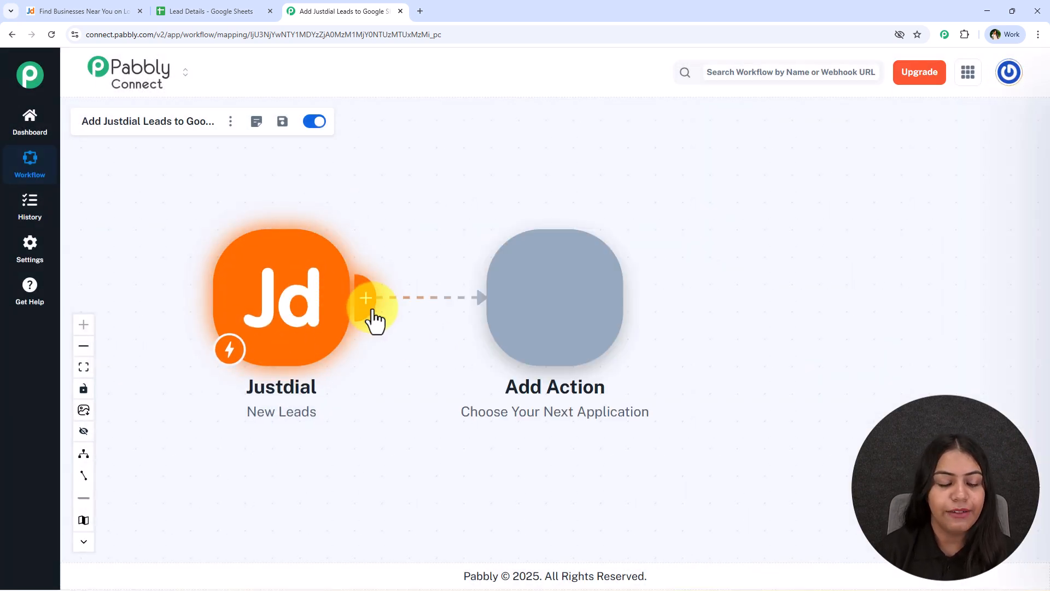
Add a Google Sheets action after the Justdial trigger with the Add New Row event.
{"action": "left_click", "coordinate": [372, 310]}
{"action": "type", "text": "Sh"}
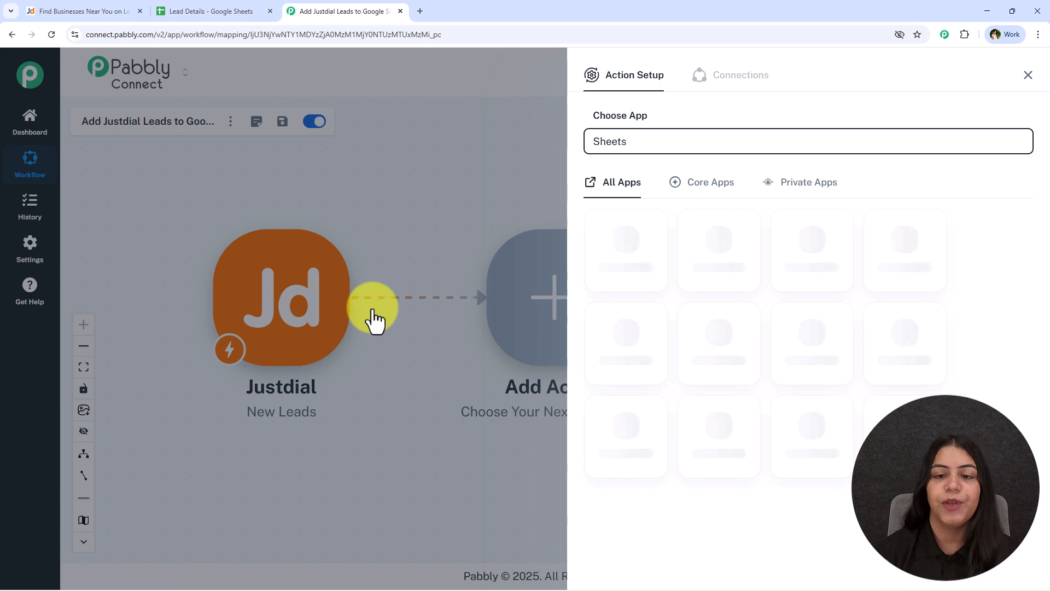
{"action": "type", "text": "eets"}
{"action": "left_click", "coordinate": [633, 268]}
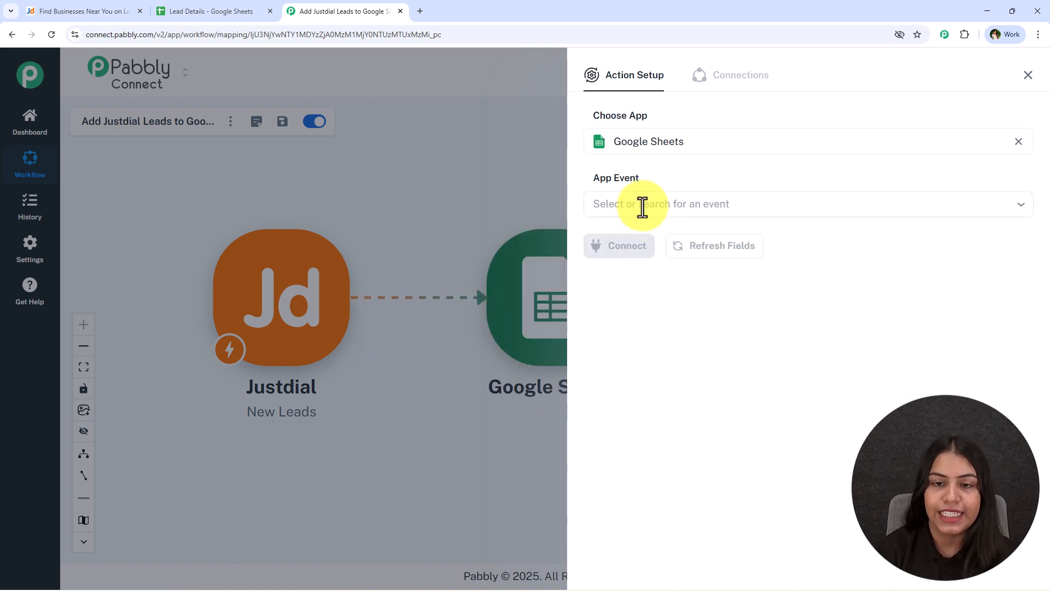
{"action": "left_click", "coordinate": [641, 208]}
{"action": "left_click", "coordinate": [745, 246]}
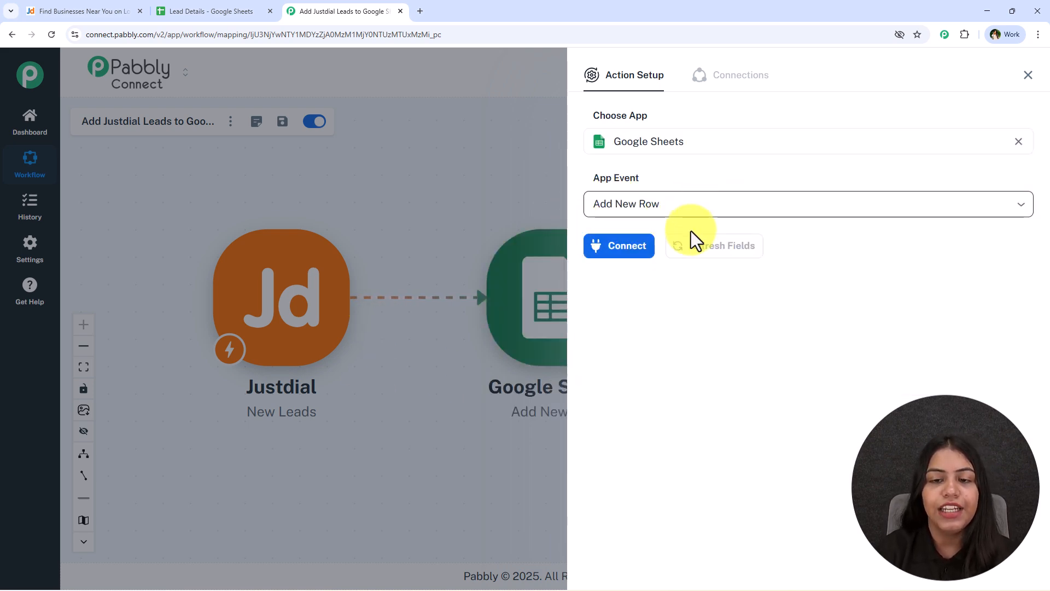
Choose to add a new Google Sheets connection for the action and start signing in with Google.
{"action": "left_click", "coordinate": [629, 250]}
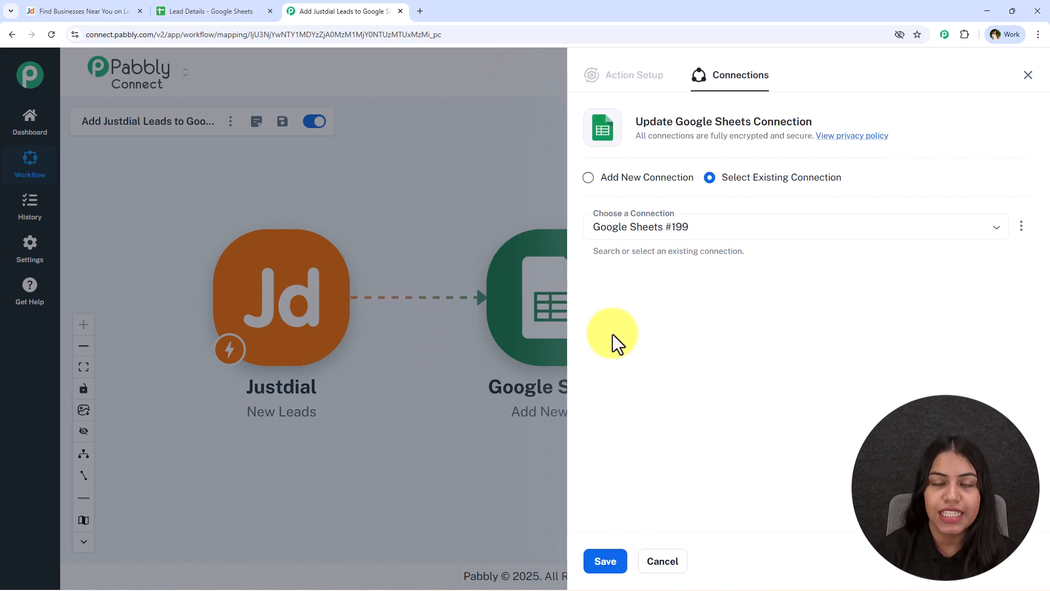
{"action": "left_click_drag", "start_coordinate": [724, 183], "coordinate": [908, 186]}
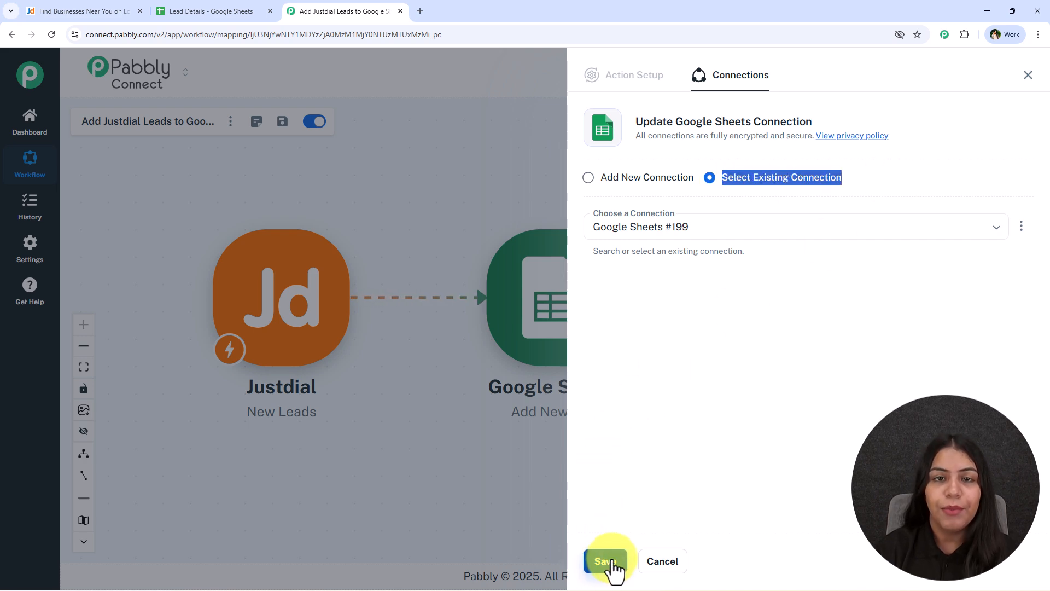
{"action": "left_click", "coordinate": [647, 179]}
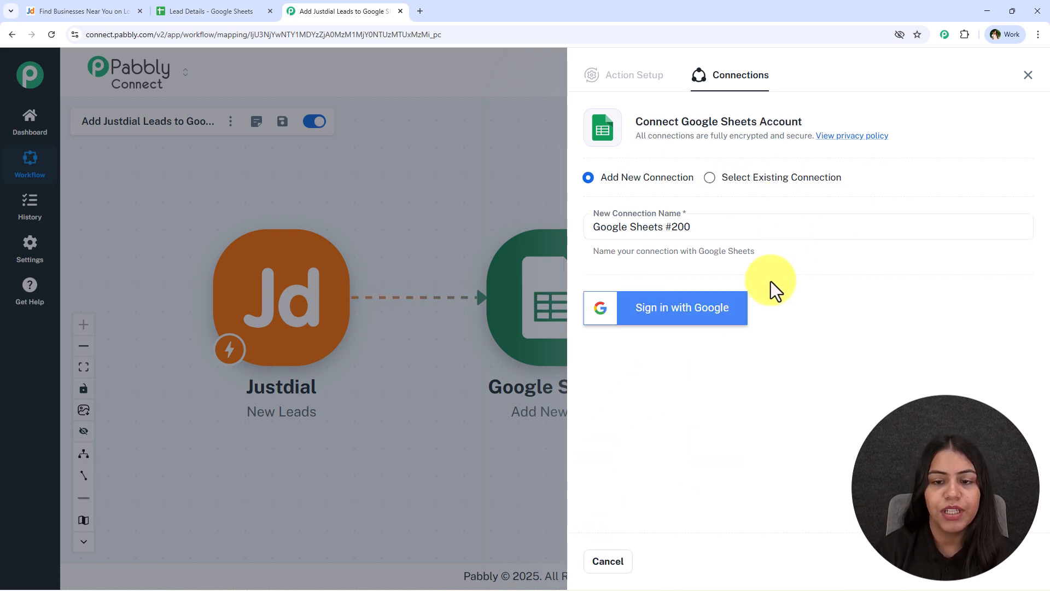
{"action": "left_click", "coordinate": [649, 316]}
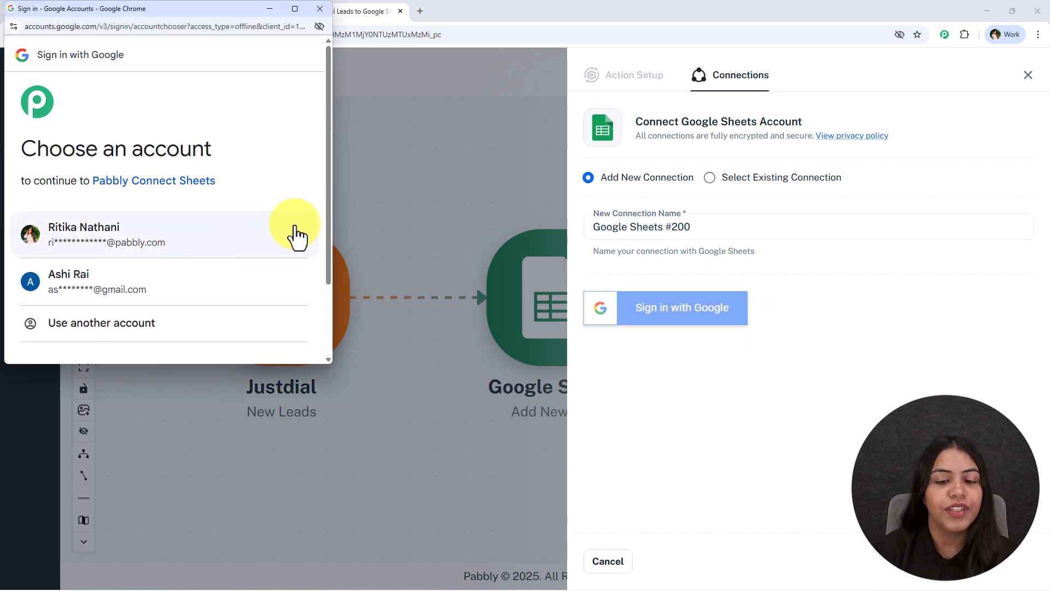
Select the Pabbly work account and allow Pabbly Connect Sheets to access its Google Drive files and spreadsheets.
{"action": "left_click", "coordinate": [265, 256]}
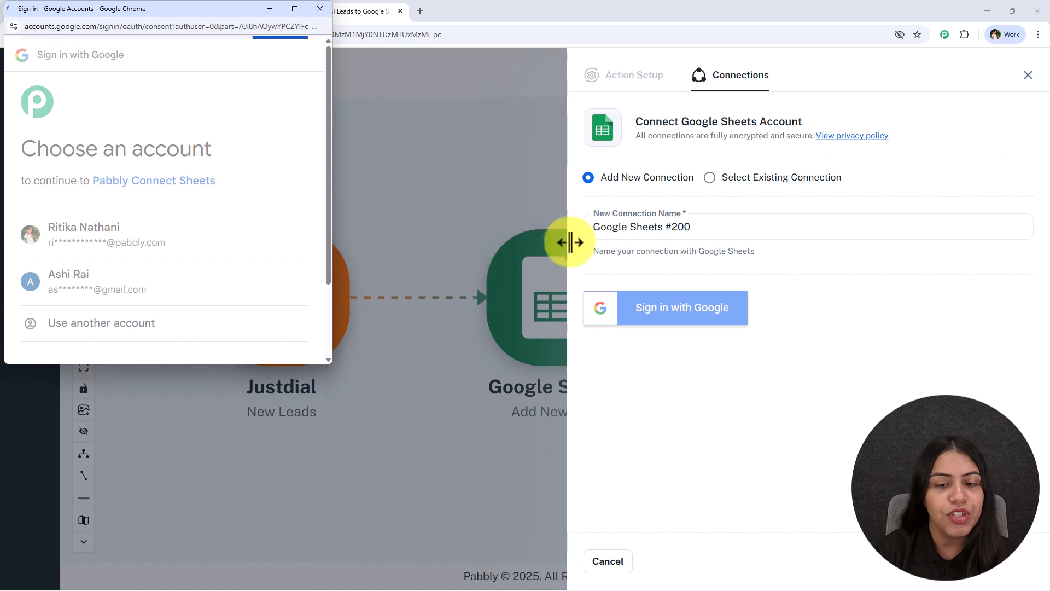
{"action": "scroll", "coordinate": [188, 230], "scroll_direction": "down", "scroll_amount": 3}
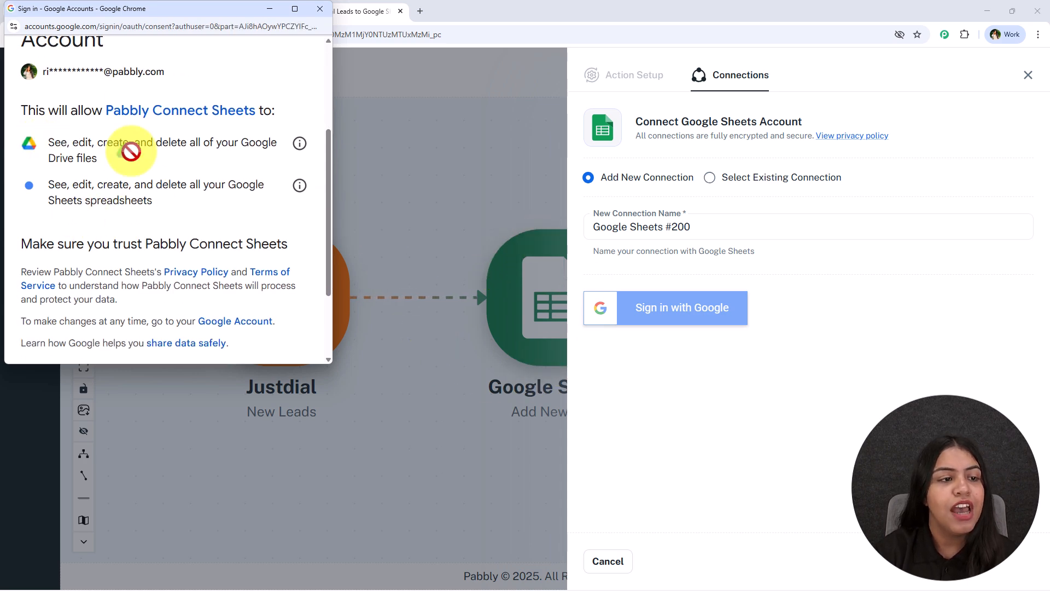
{"action": "left_click_drag", "start_coordinate": [111, 158], "coordinate": [48, 138]}
{"action": "left_click_drag", "start_coordinate": [49, 181], "coordinate": [198, 204]}
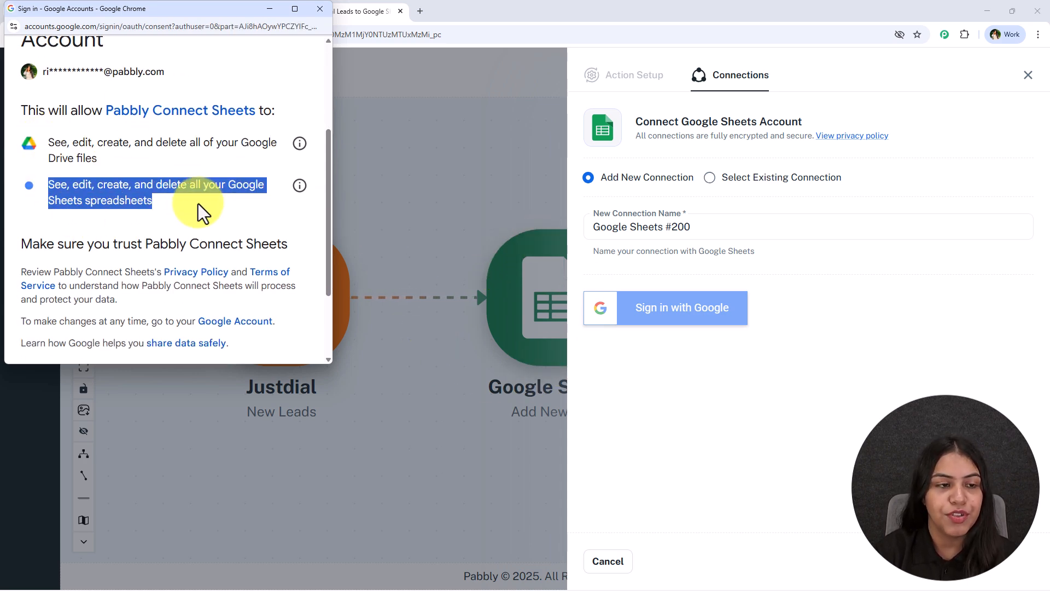
{"action": "scroll", "coordinate": [219, 274], "scroll_direction": "down", "scroll_amount": 2}
{"action": "left_click", "coordinate": [242, 299]}
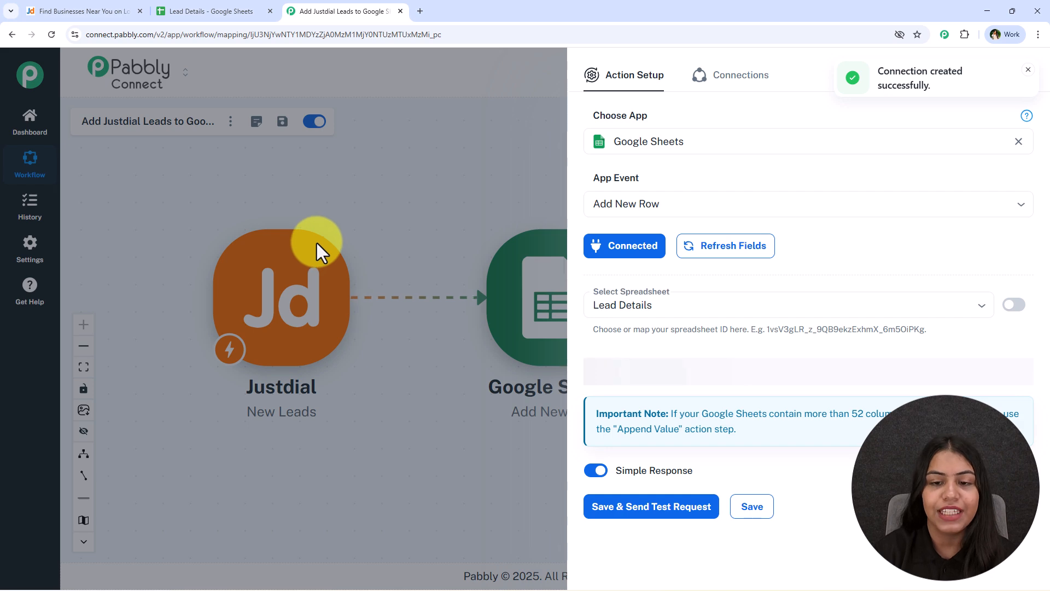
Choose Lead Details as the target spreadsheet and check its column headings against the action's mapping fields.
{"action": "left_click", "coordinate": [638, 305]}
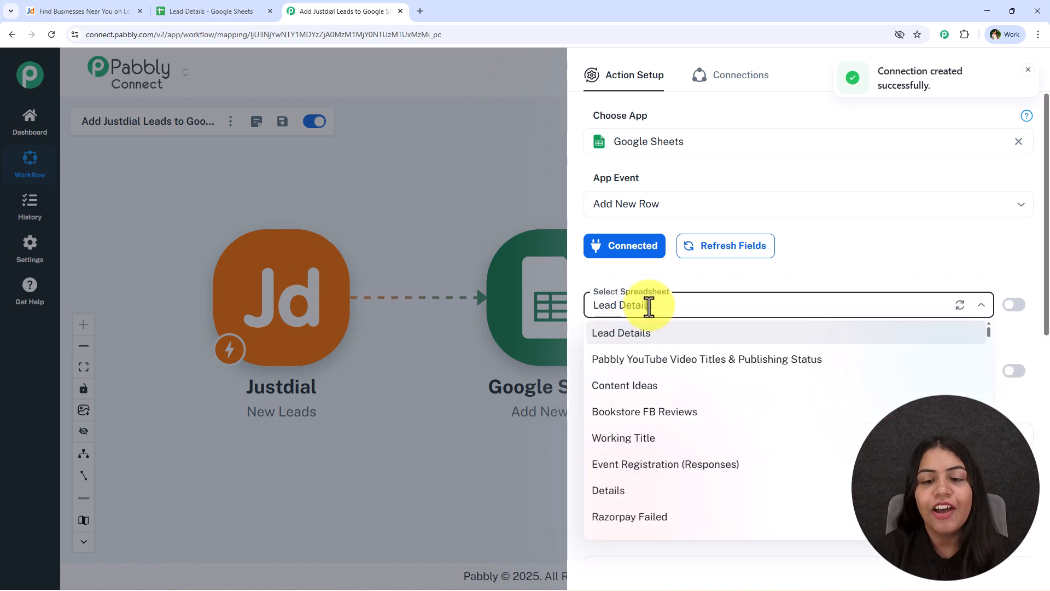
{"action": "left_click", "coordinate": [684, 333]}
{"action": "scroll", "coordinate": [695, 328], "scroll_direction": "down", "scroll_amount": 3}
{"action": "left_click", "coordinate": [228, 8]}
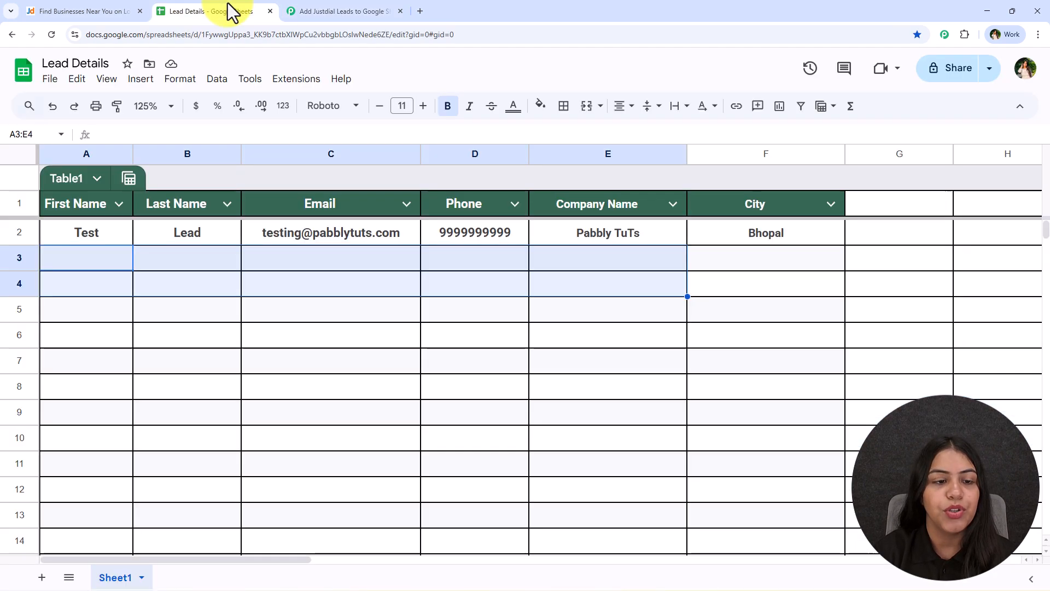
{"action": "left_click", "coordinate": [330, 288]}
{"action": "left_click", "coordinate": [383, 11]}
{"action": "scroll", "coordinate": [724, 288], "scroll_direction": "down", "scroll_amount": 1}
{"action": "scroll", "coordinate": [724, 288], "scroll_direction": "down", "scroll_amount": 1}
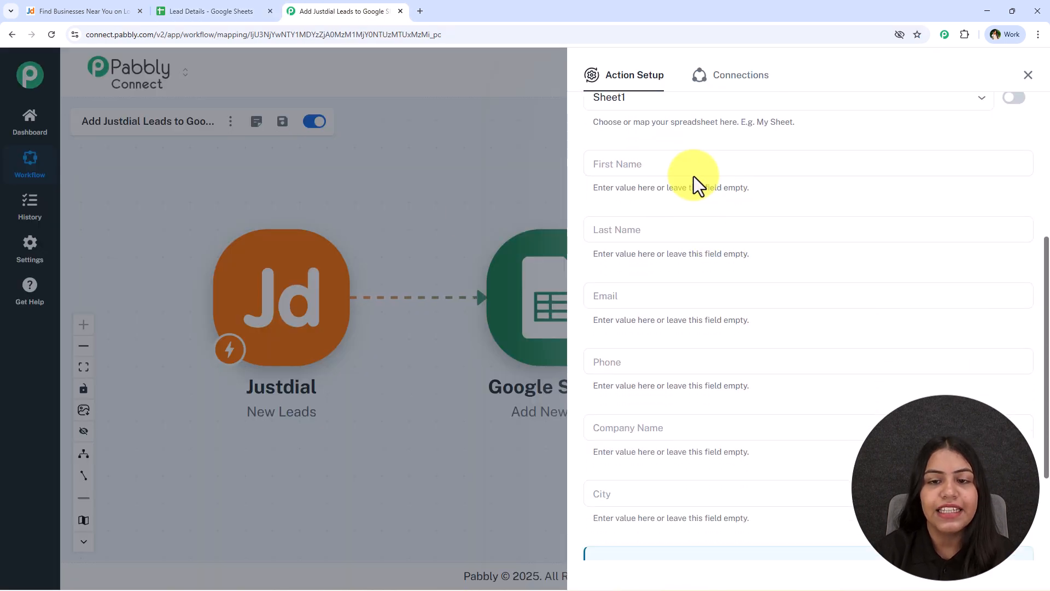
Map the First Name and Last Name fields to FirstName and LastName from the Justdial New Leads response.
{"action": "left_click", "coordinate": [651, 169]}
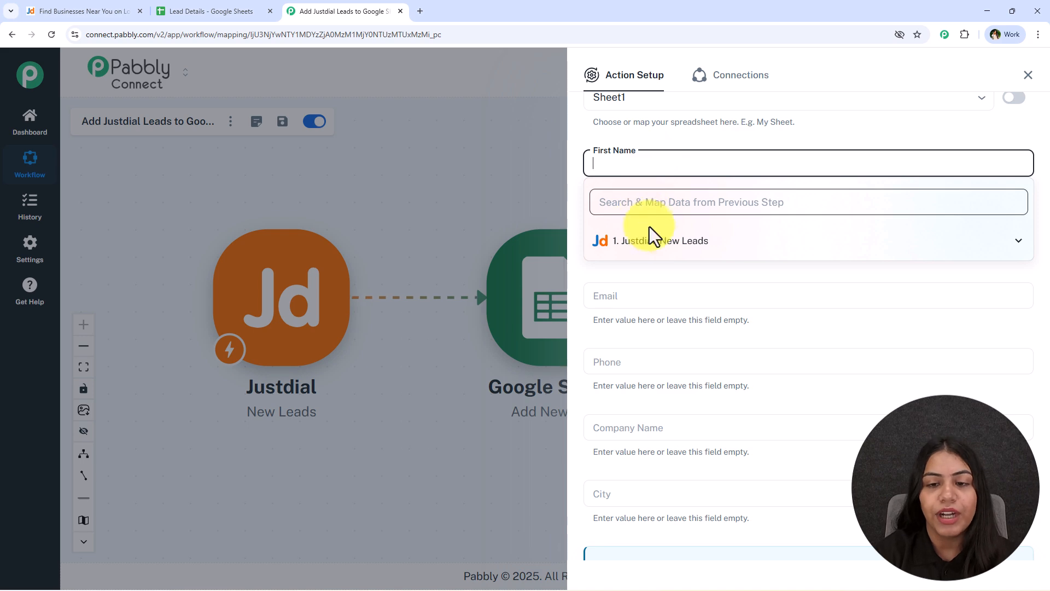
{"action": "left_click", "coordinate": [656, 242]}
{"action": "left_click", "coordinate": [640, 315]}
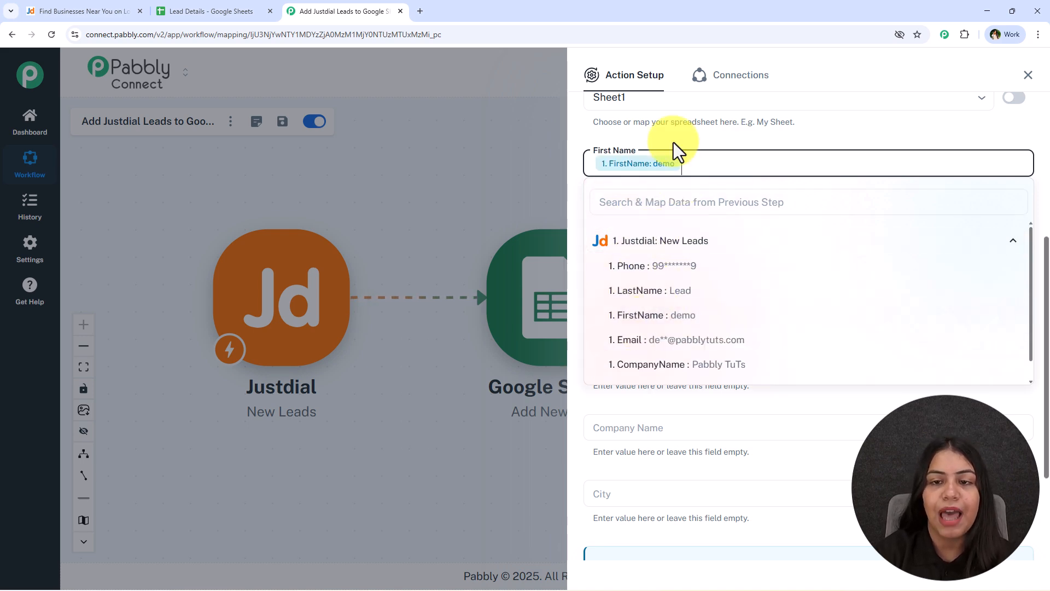
{"action": "left_click", "coordinate": [643, 232]}
{"action": "left_click", "coordinate": [660, 311]}
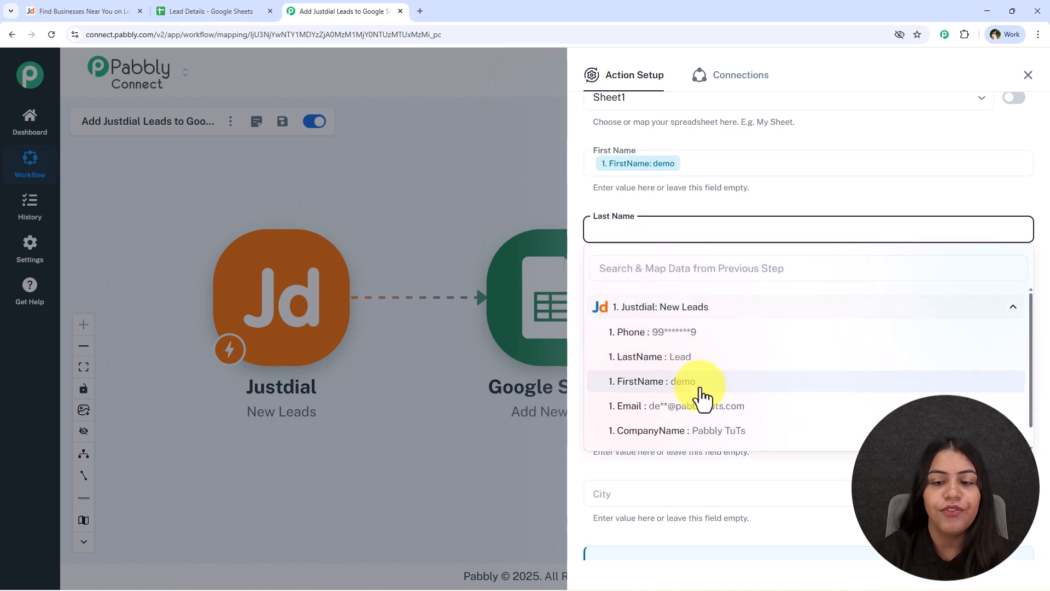
{"action": "left_click", "coordinate": [697, 358]}
Map the Email and Phone fields to Email and Phone from the Justdial New Leads response.
{"action": "left_click", "coordinate": [641, 305]}
{"action": "left_click", "coordinate": [678, 372]}
{"action": "left_click", "coordinate": [722, 472]}
{"action": "left_click", "coordinate": [647, 358]}
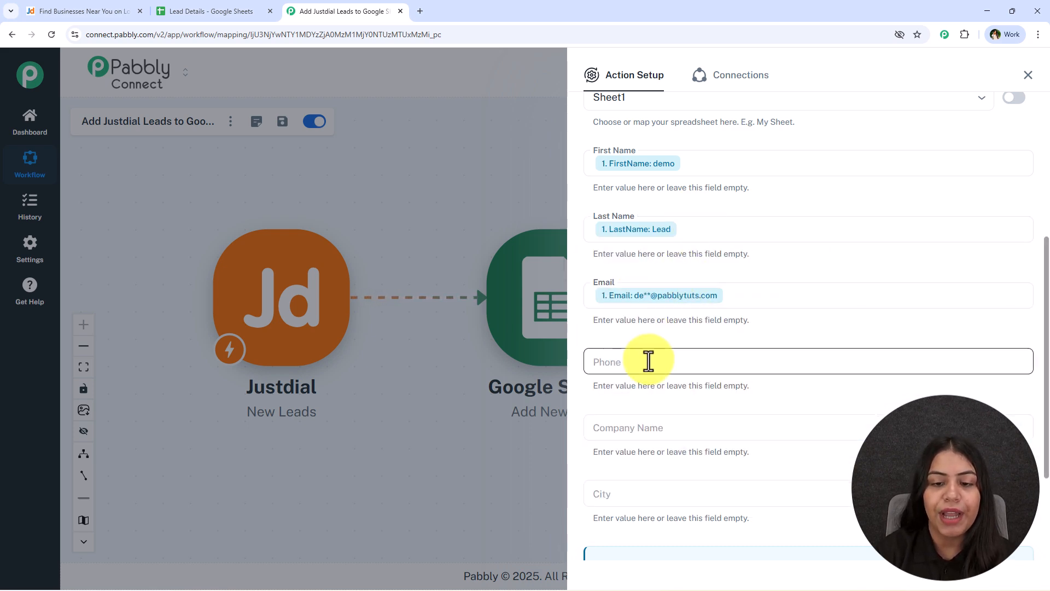
{"action": "left_click", "coordinate": [668, 440]}
{"action": "left_click", "coordinate": [722, 464]}
{"action": "left_click", "coordinate": [695, 341]}
{"action": "scroll", "coordinate": [695, 339], "scroll_direction": "down", "scroll_amount": 3}
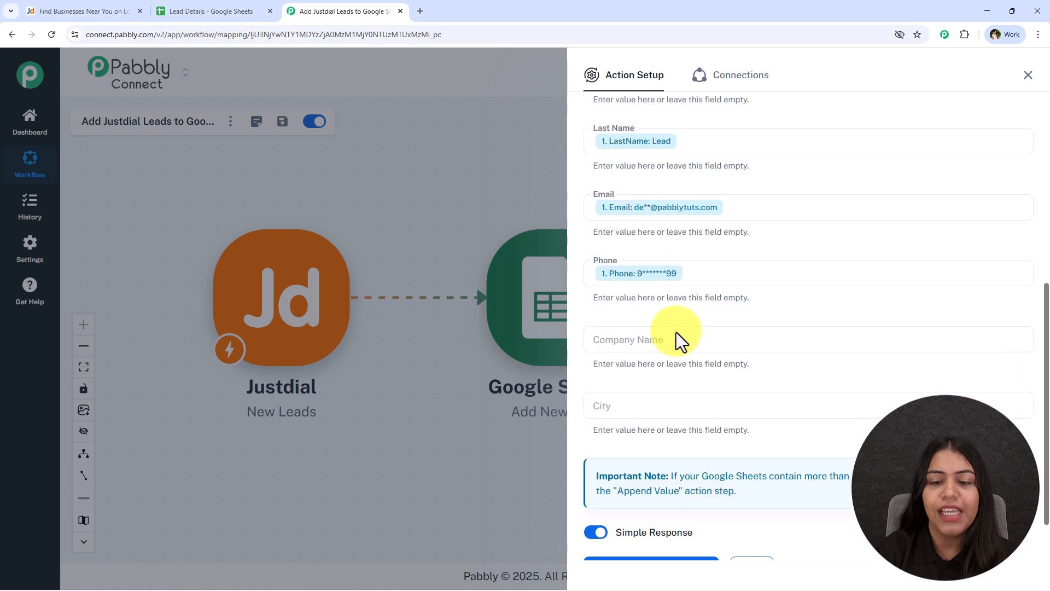
Map the Company Name field to CompanyName and the City field to Area from the Justdial New Leads response.
{"action": "left_click", "coordinate": [642, 273]}
{"action": "left_click", "coordinate": [678, 355]}
{"action": "scroll", "coordinate": [709, 492], "scroll_direction": "down", "scroll_amount": 2}
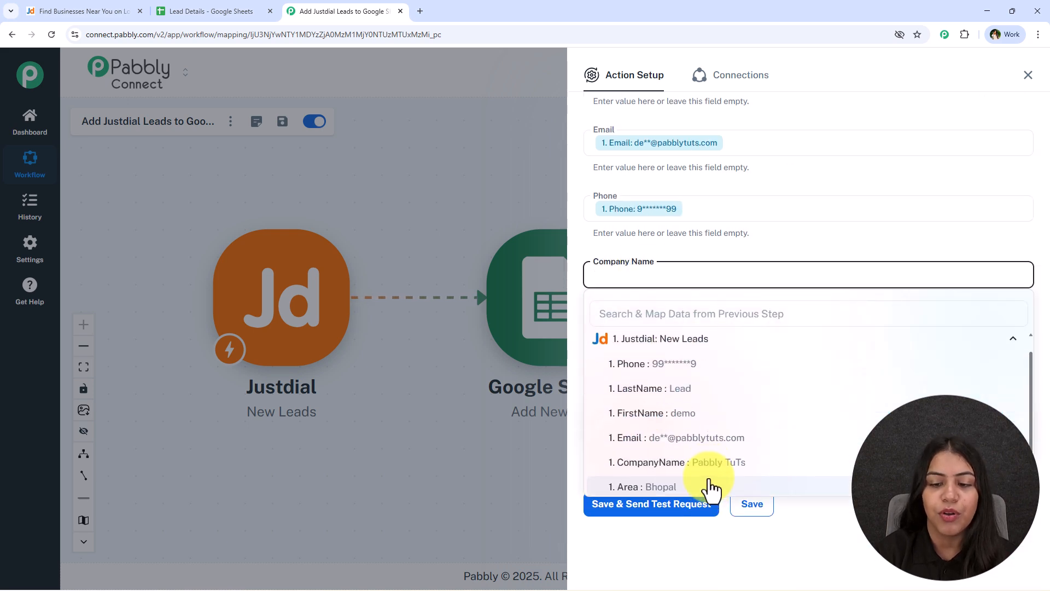
{"action": "left_click", "coordinate": [715, 455]}
{"action": "left_click", "coordinate": [702, 250]}
{"action": "left_click", "coordinate": [645, 345]}
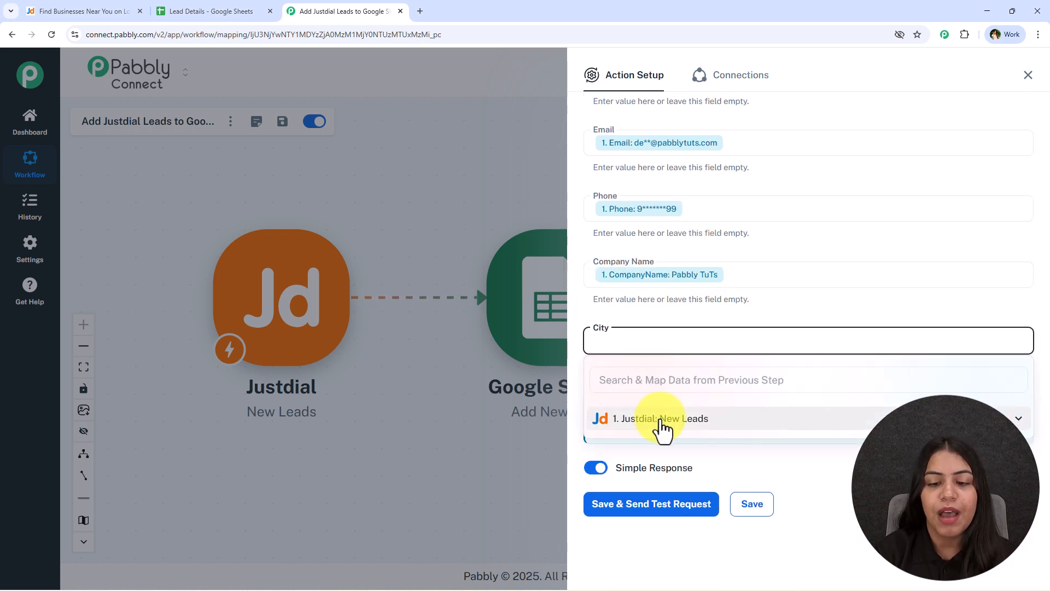
{"action": "left_click", "coordinate": [661, 427]}
{"action": "scroll", "coordinate": [709, 503], "scroll_direction": "down", "scroll_amount": 2}
{"action": "left_click", "coordinate": [671, 546]}
{"action": "left_click", "coordinate": [749, 320]}
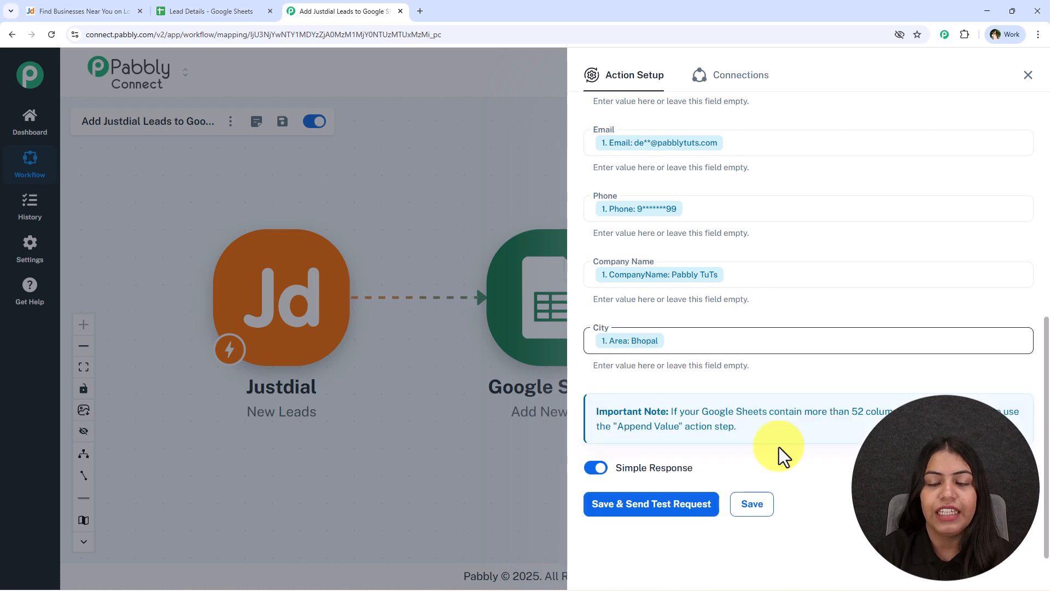
Save the Google Sheets action, send its test request and close the action setup.
{"action": "left_click", "coordinate": [659, 504]}
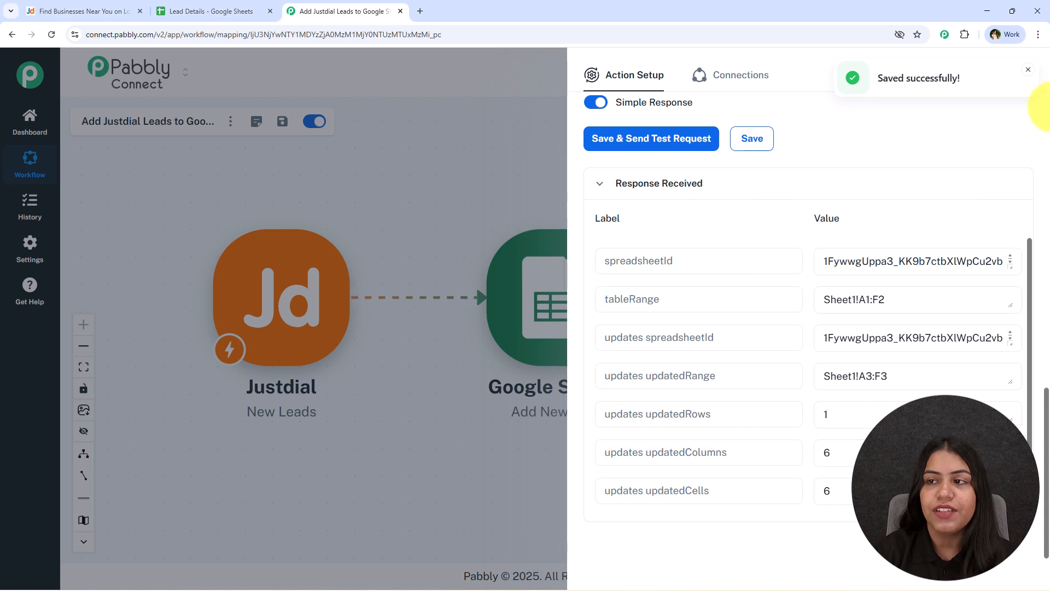
{"action": "left_click", "coordinate": [1028, 70]}
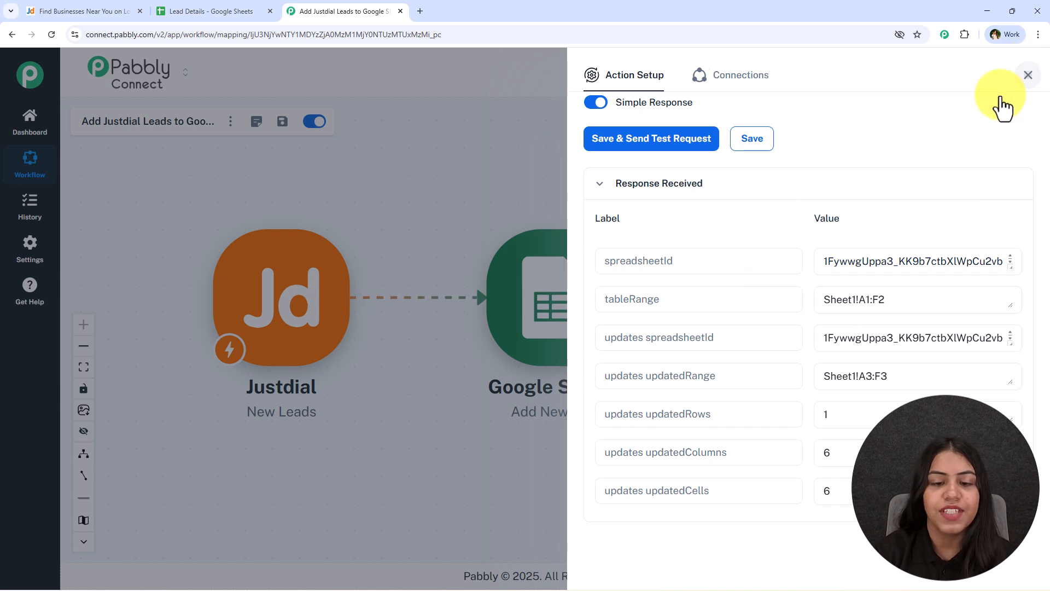
{"action": "left_click", "coordinate": [1028, 75]}
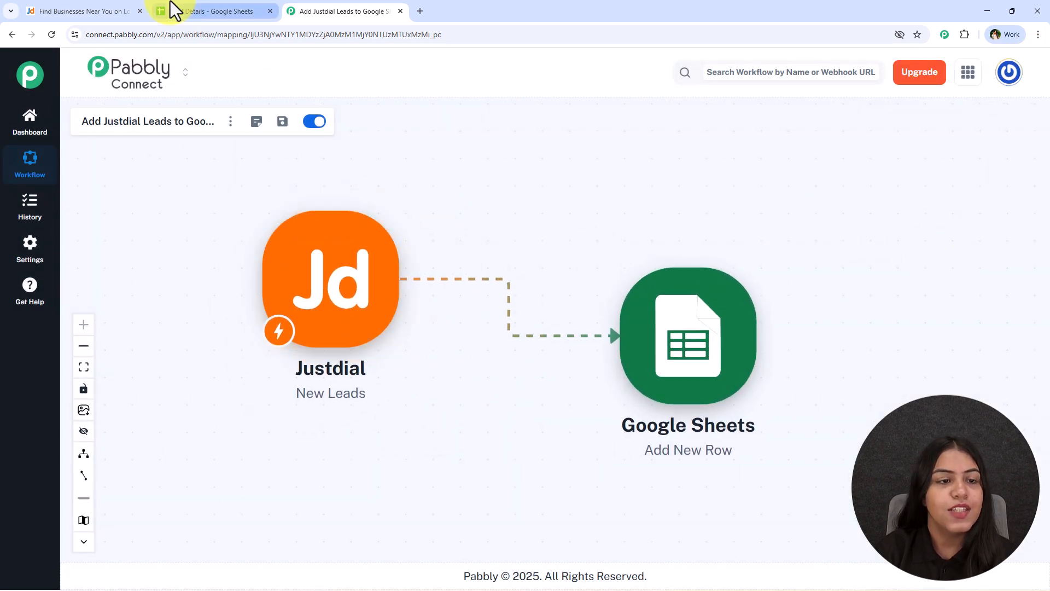
Switch to the Lead Details spreadsheet and check each field of the lead in row 3.
{"action": "left_click", "coordinate": [208, 11]}
{"action": "left_click", "coordinate": [223, 464]}
{"action": "left_click_drag", "start_coordinate": [100, 258], "coordinate": [883, 283]}
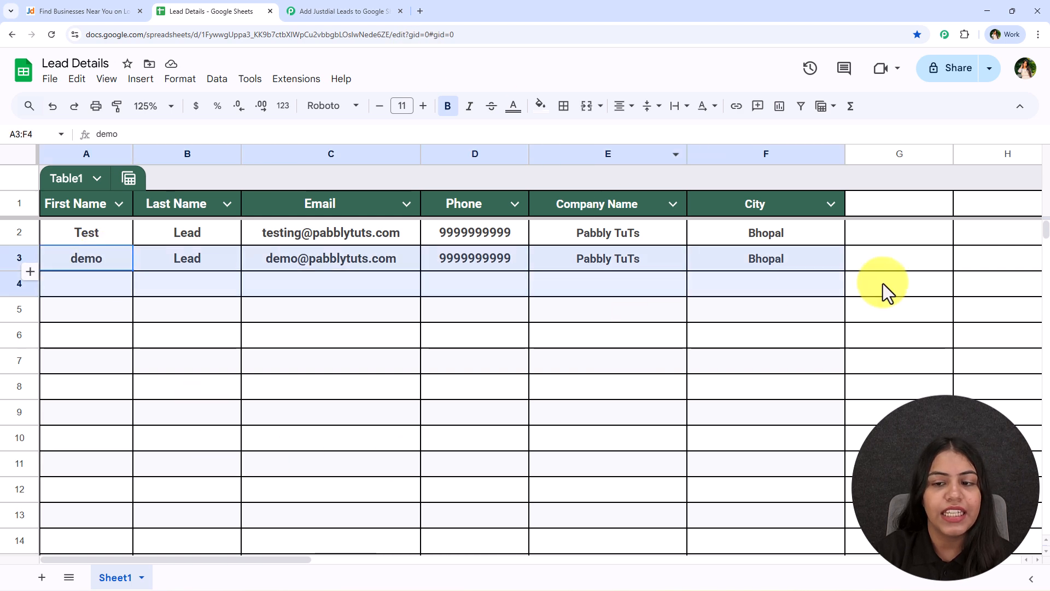
{"action": "left_click", "coordinate": [560, 385]}
{"action": "left_click", "coordinate": [117, 258]}
{"action": "left_click", "coordinate": [192, 265]}
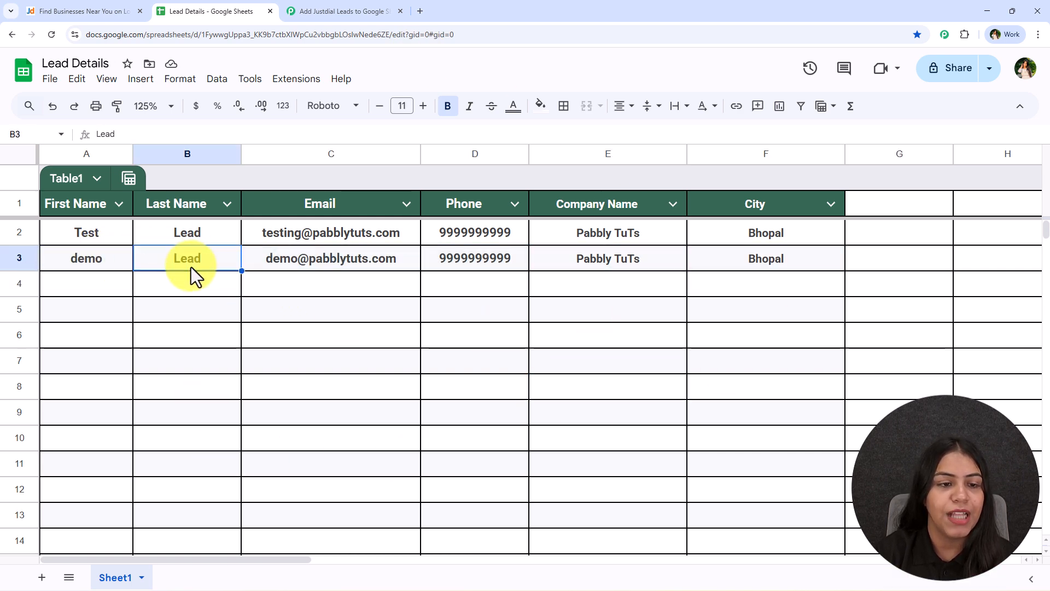
{"action": "left_click", "coordinate": [307, 268]}
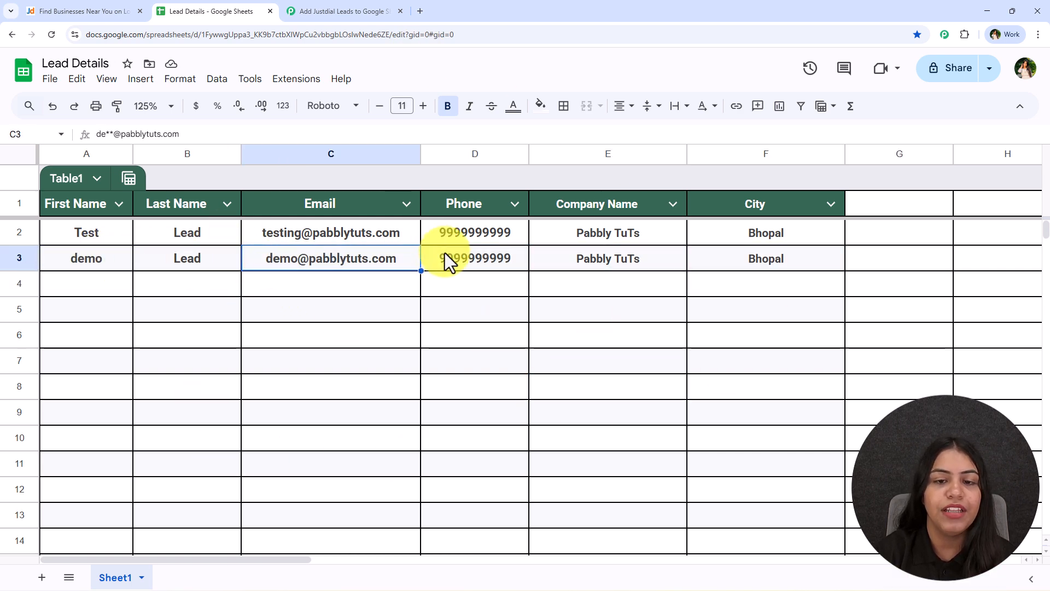
{"action": "left_click", "coordinate": [762, 263]}
Return to the Pabbly Connect workflow and review the response received by the Justdial New Leads trigger.
{"action": "left_click", "coordinate": [323, 12]}
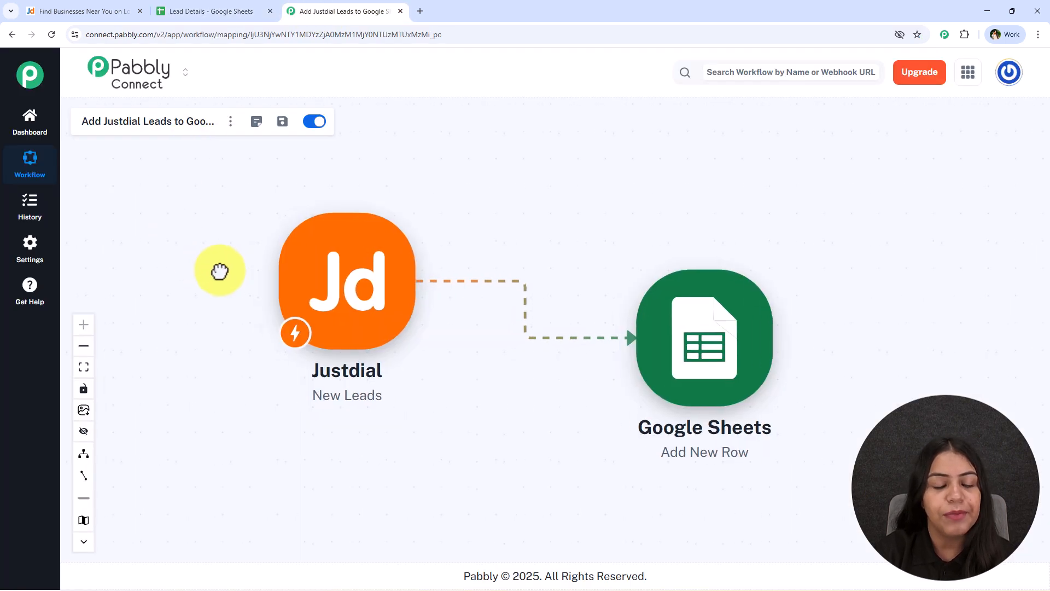
{"action": "left_click", "coordinate": [369, 290]}
{"action": "scroll", "coordinate": [656, 492], "scroll_direction": "down", "scroll_amount": 3}
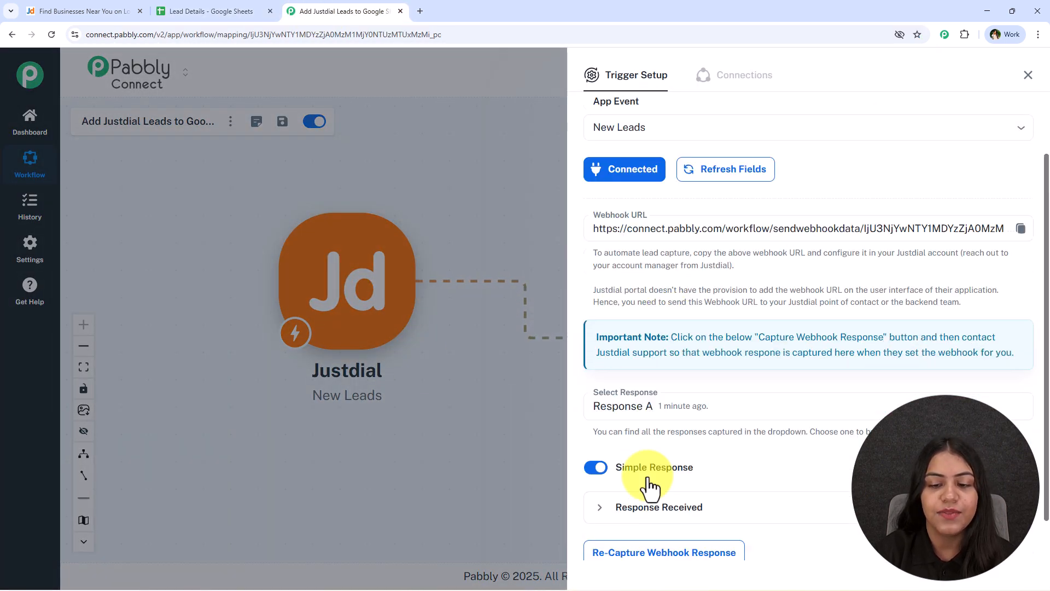
{"action": "left_click", "coordinate": [670, 459]}
{"action": "scroll", "coordinate": [689, 328], "scroll_direction": "down", "scroll_amount": 5}
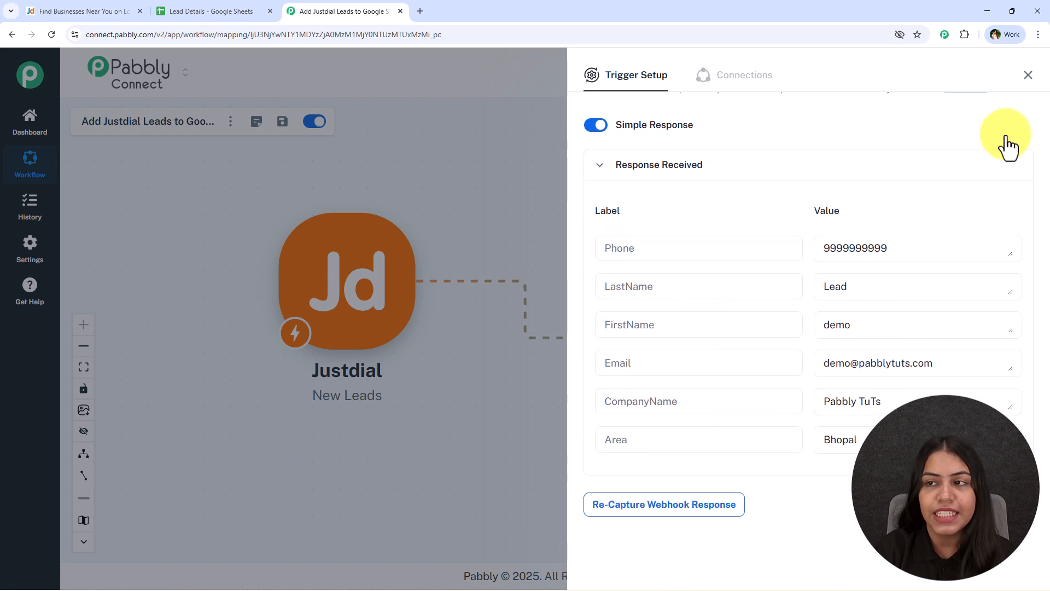
{"action": "left_click", "coordinate": [1028, 75]}
Compare row 3 of the Lead Details spreadsheet with the Justdial response, and return to the workflow.
{"action": "left_click", "coordinate": [211, 10]}
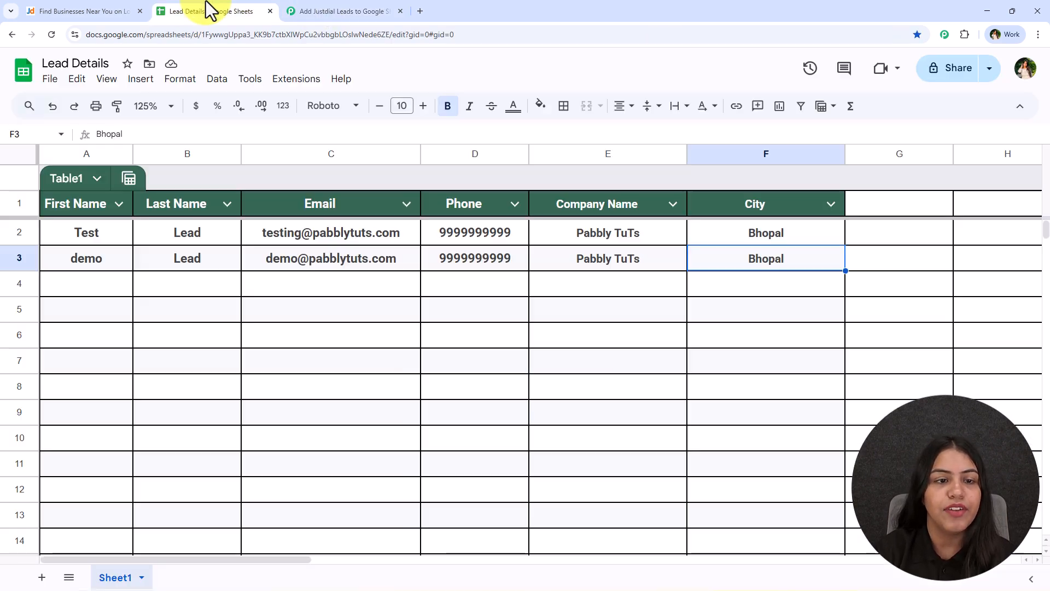
{"action": "left_click_drag", "start_coordinate": [68, 258], "coordinate": [766, 258]}
{"action": "left_click", "coordinate": [321, 10]}
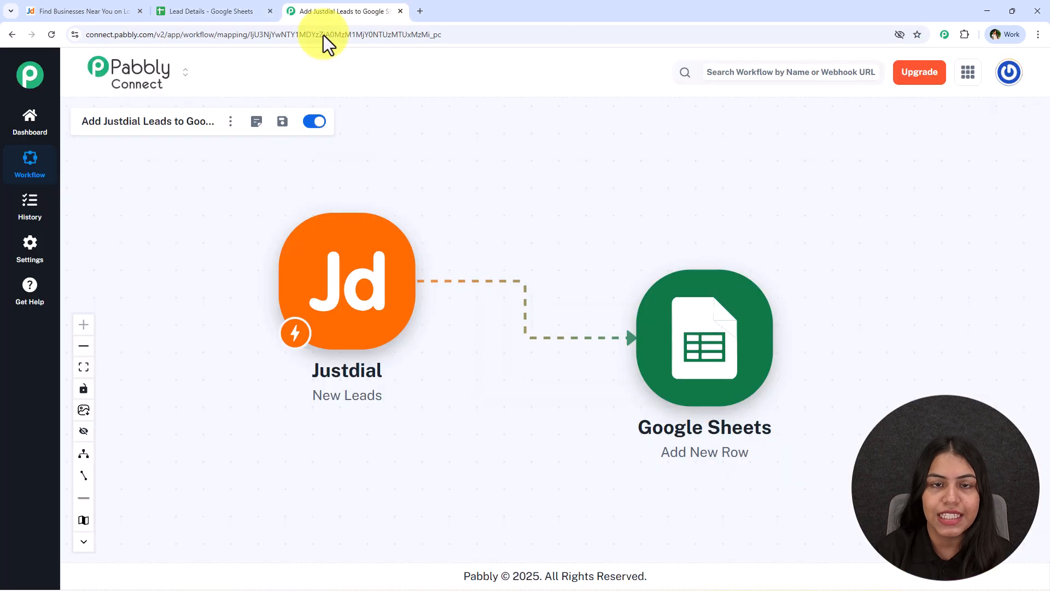